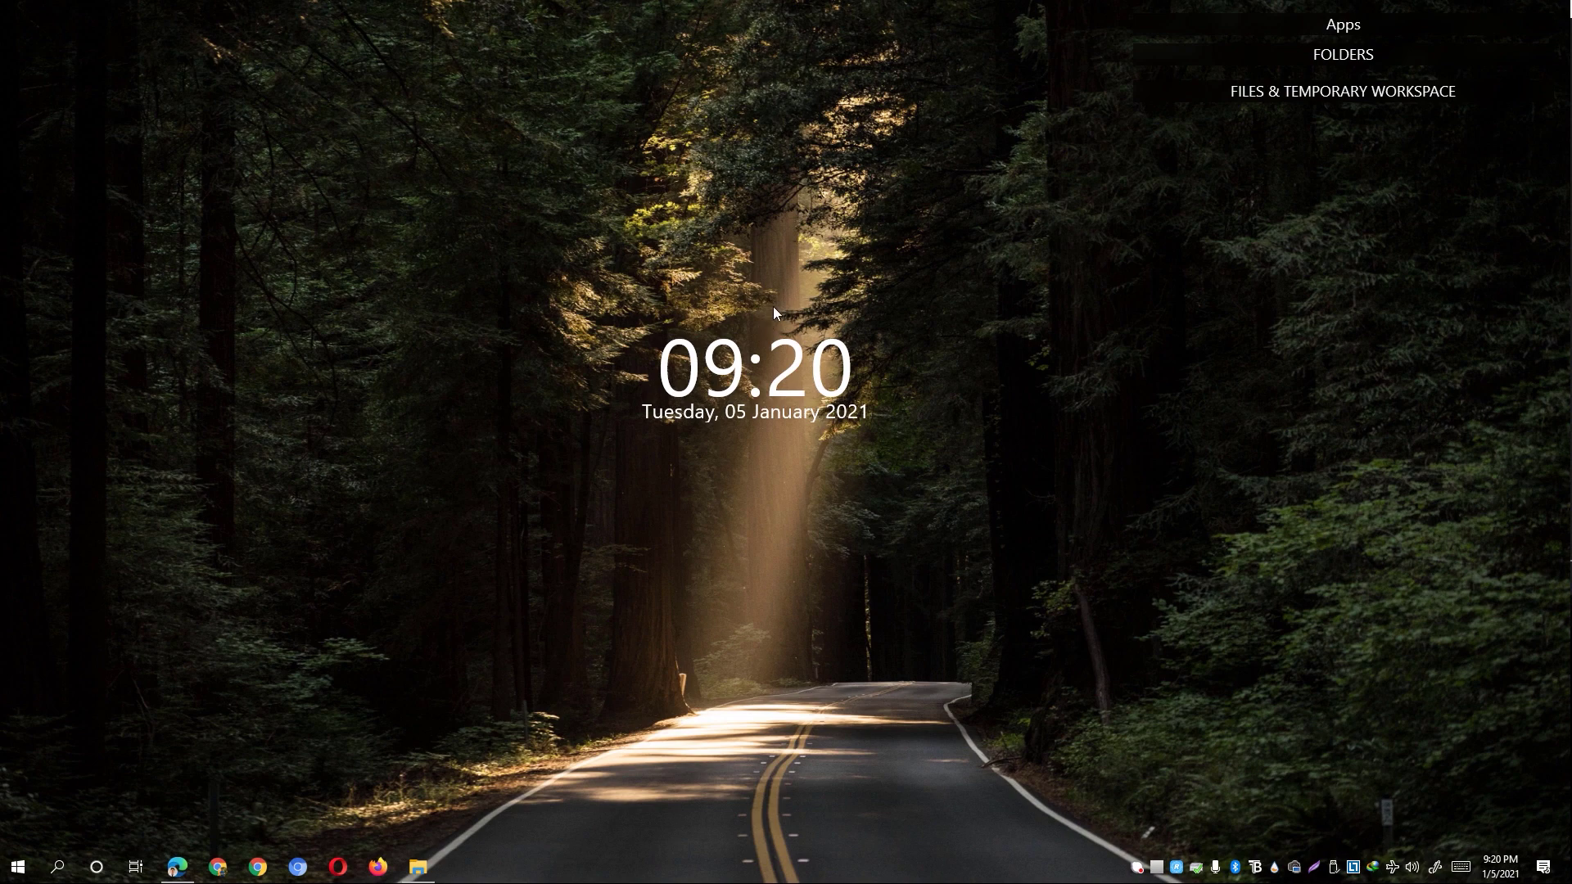
- Open the 2020 photo folder, try viewing IMG_0316.HEIC, then close the viewer and minimise the folder
{"action": "left_click", "coordinate": [431, 875]}
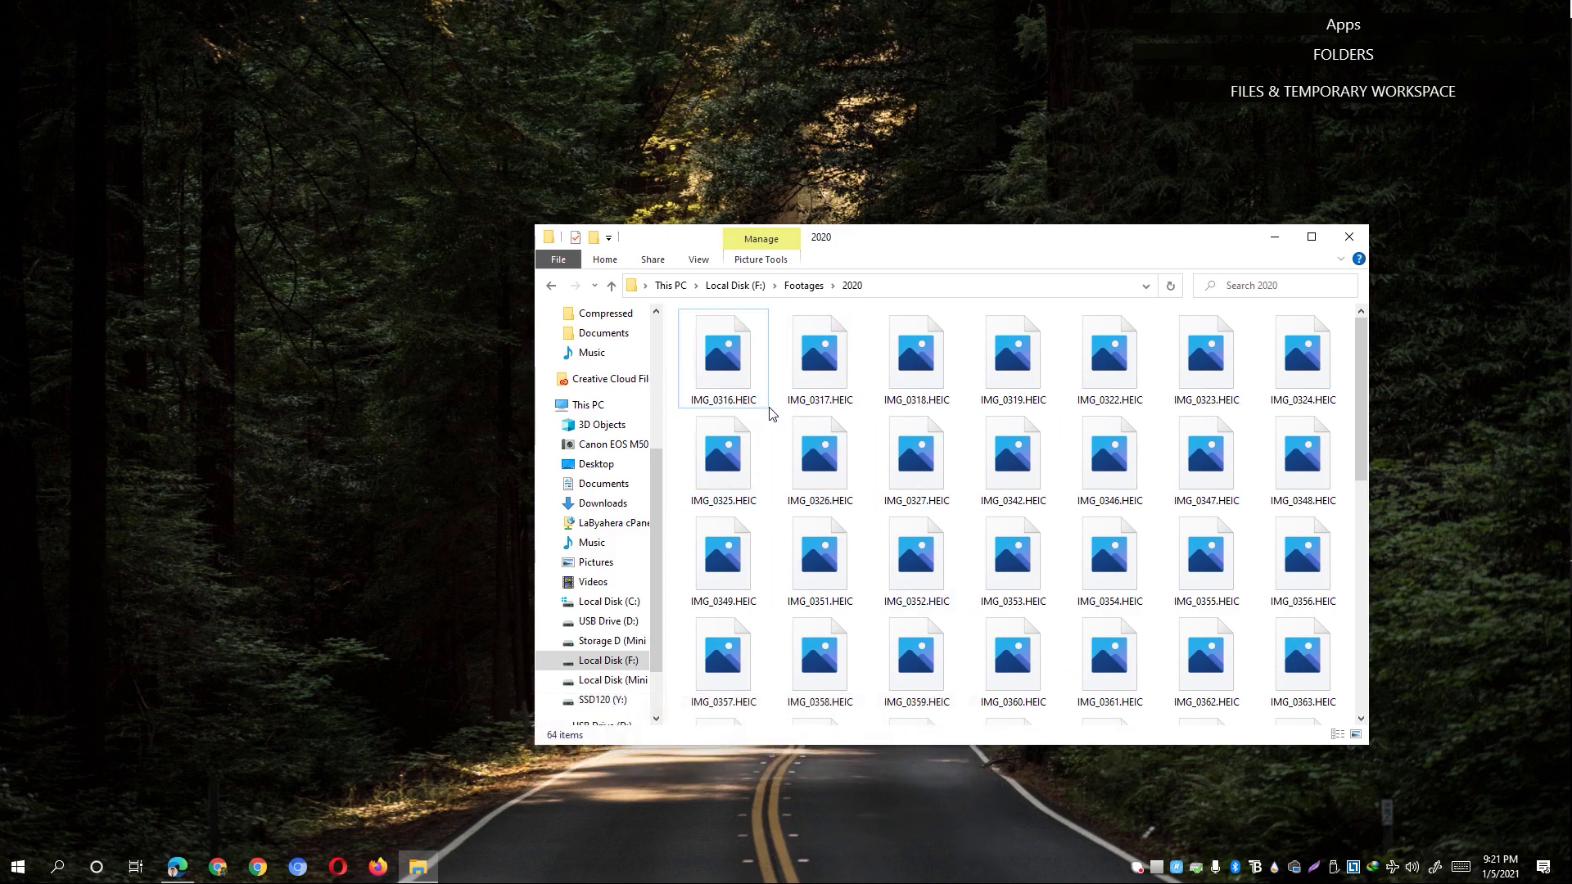
{"action": "left_click", "coordinate": [743, 392]}
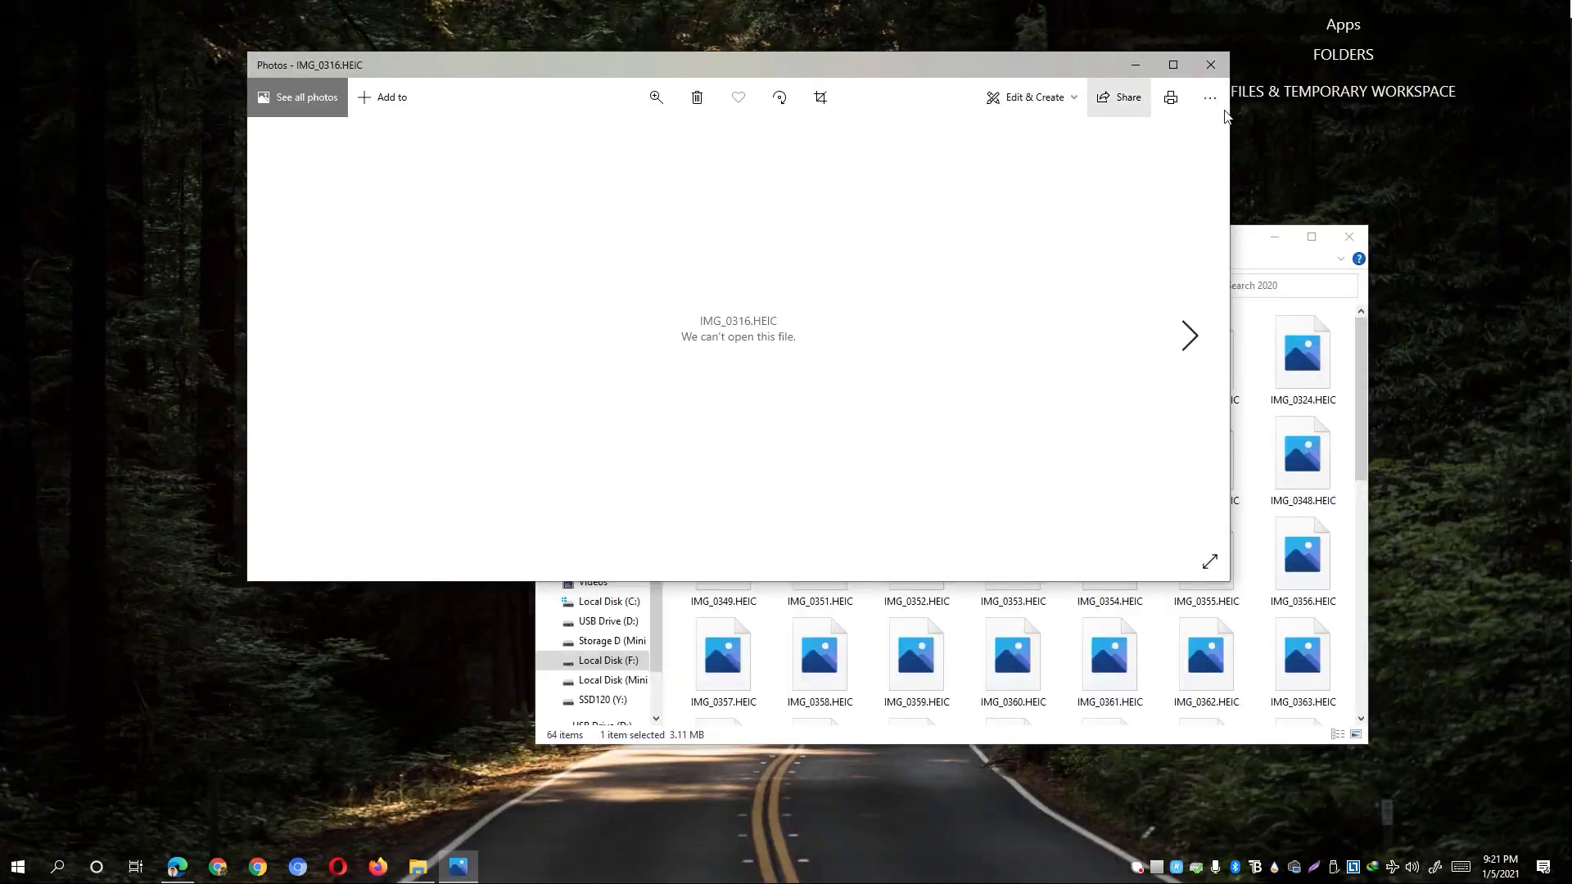
{"action": "left_click", "coordinate": [1207, 63]}
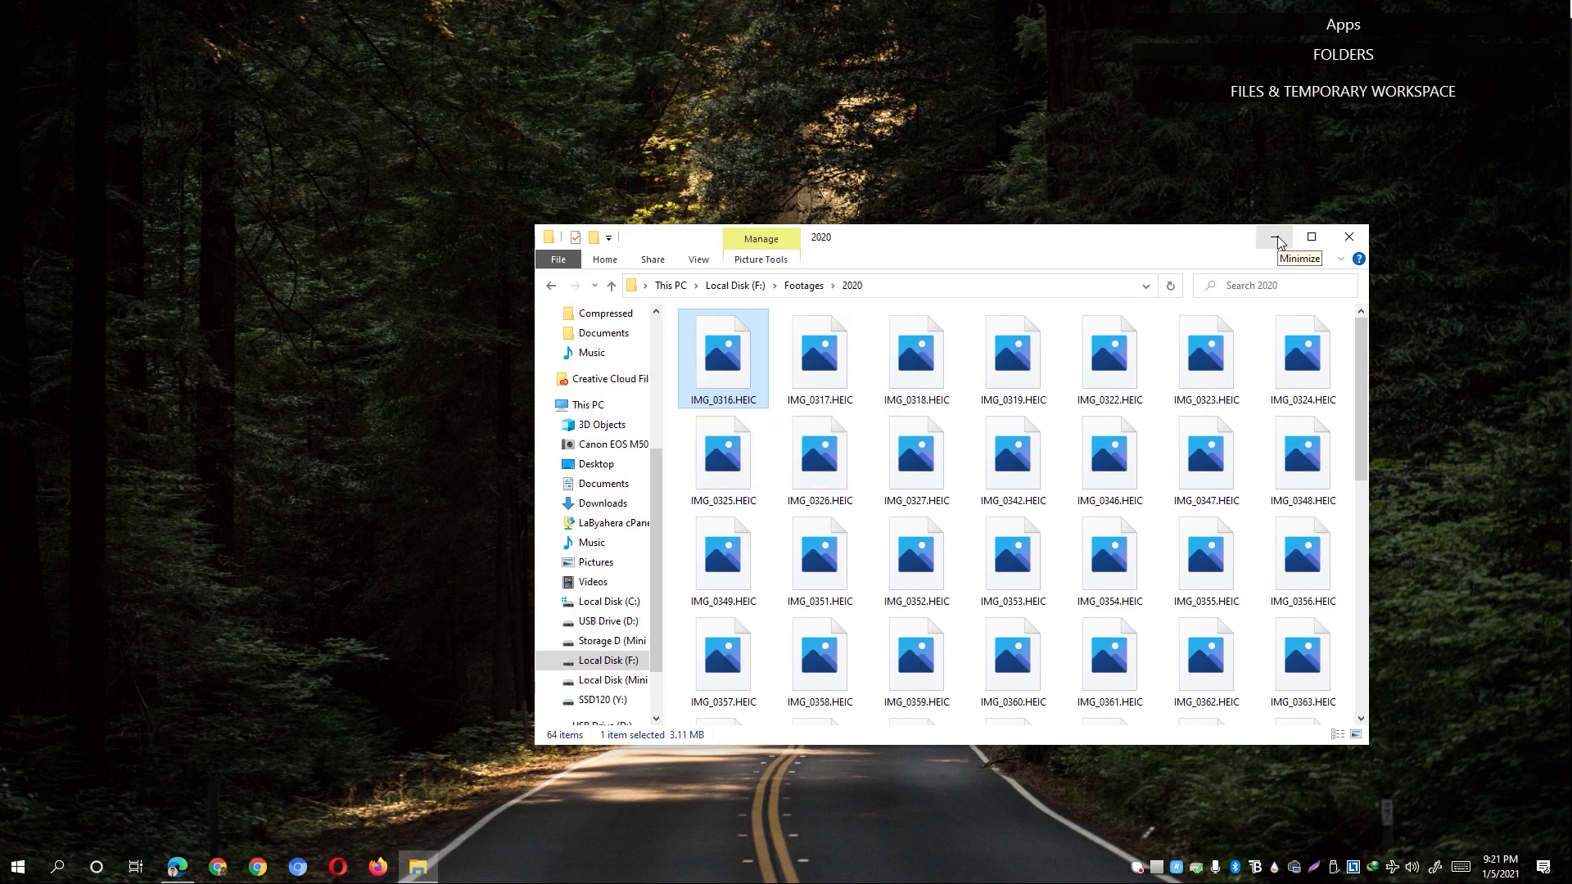
{"action": "left_click", "coordinate": [1277, 240]}
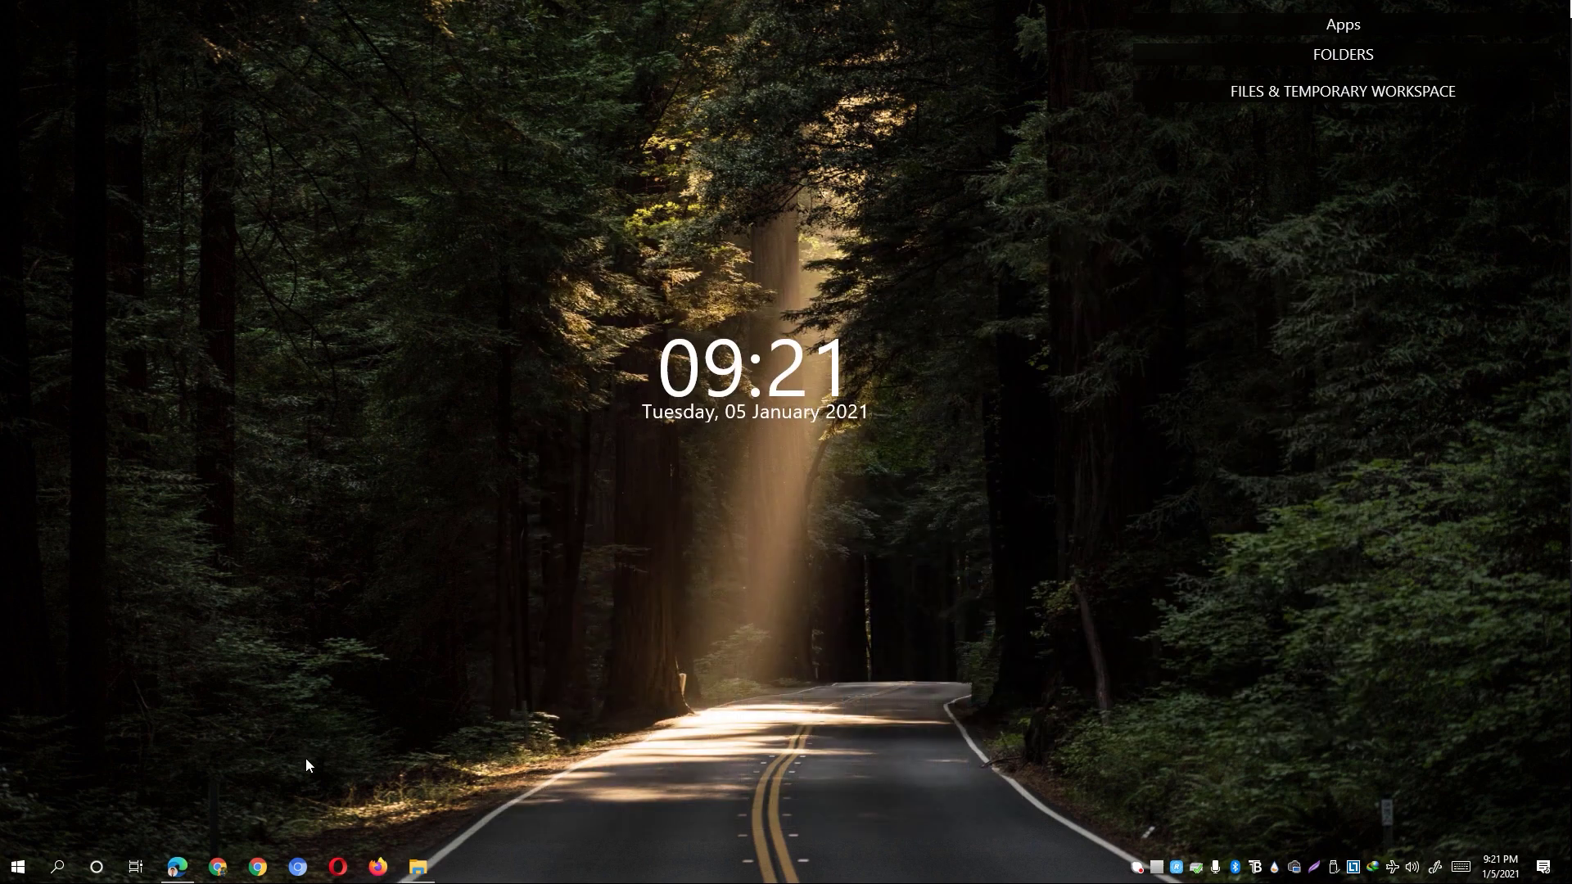
- Download the PC installer from imazing.com/heic/download, confirming the duplicate-download prompt
{"action": "left_click", "coordinate": [185, 865]}
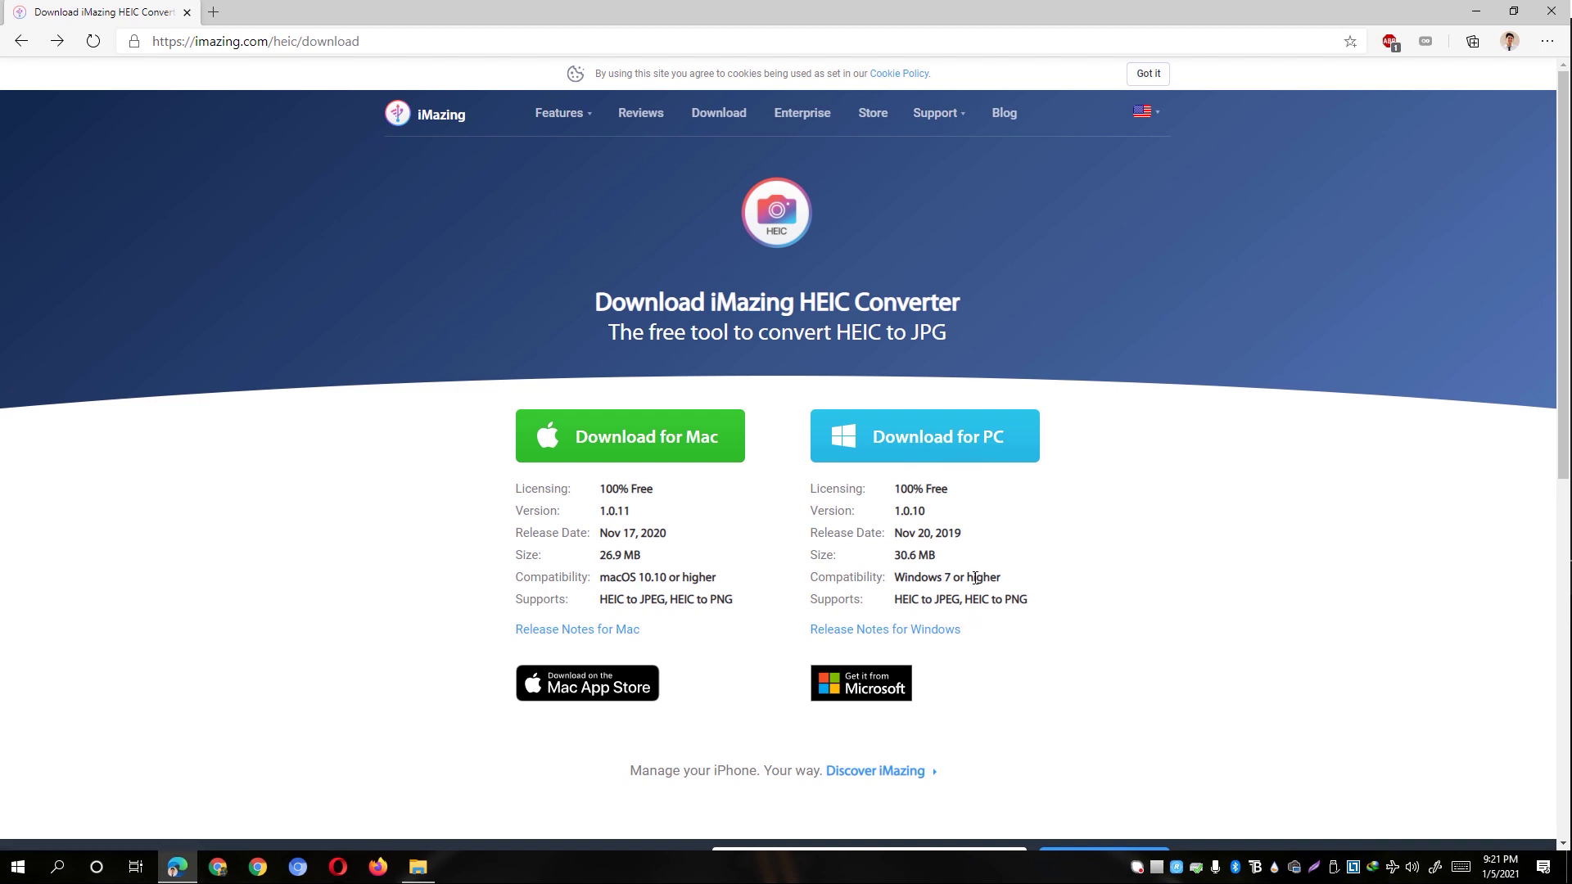
{"action": "left_click", "coordinate": [910, 448]}
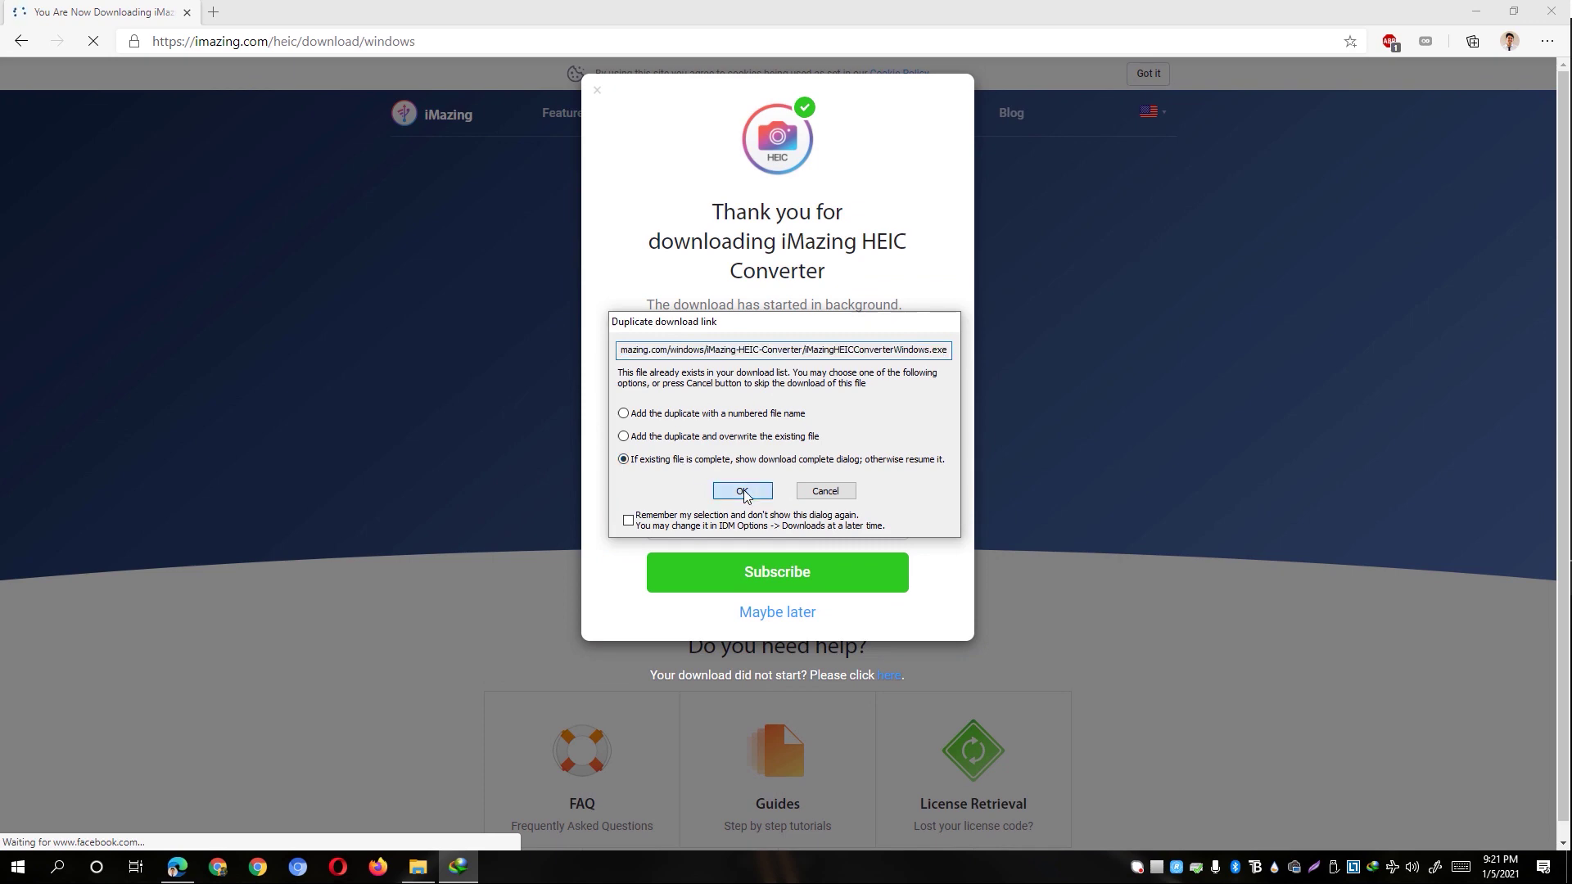
{"action": "left_click", "coordinate": [741, 492]}
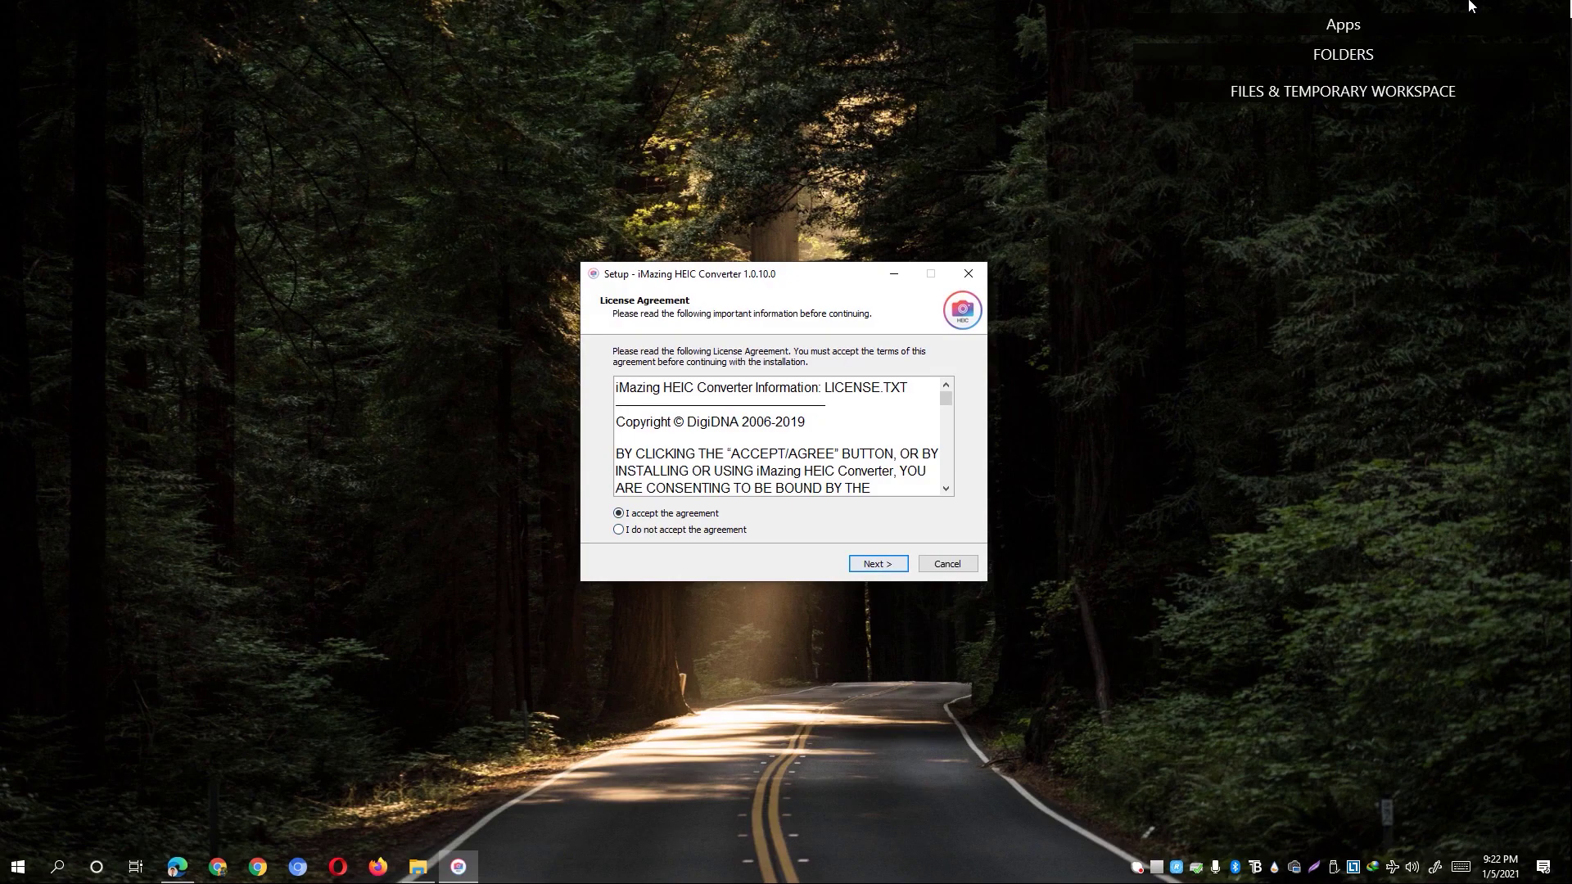
- Accept the licence, skip the desktop shortcut, and finish setup with the converter launching
{"action": "key", "text": "Return"}
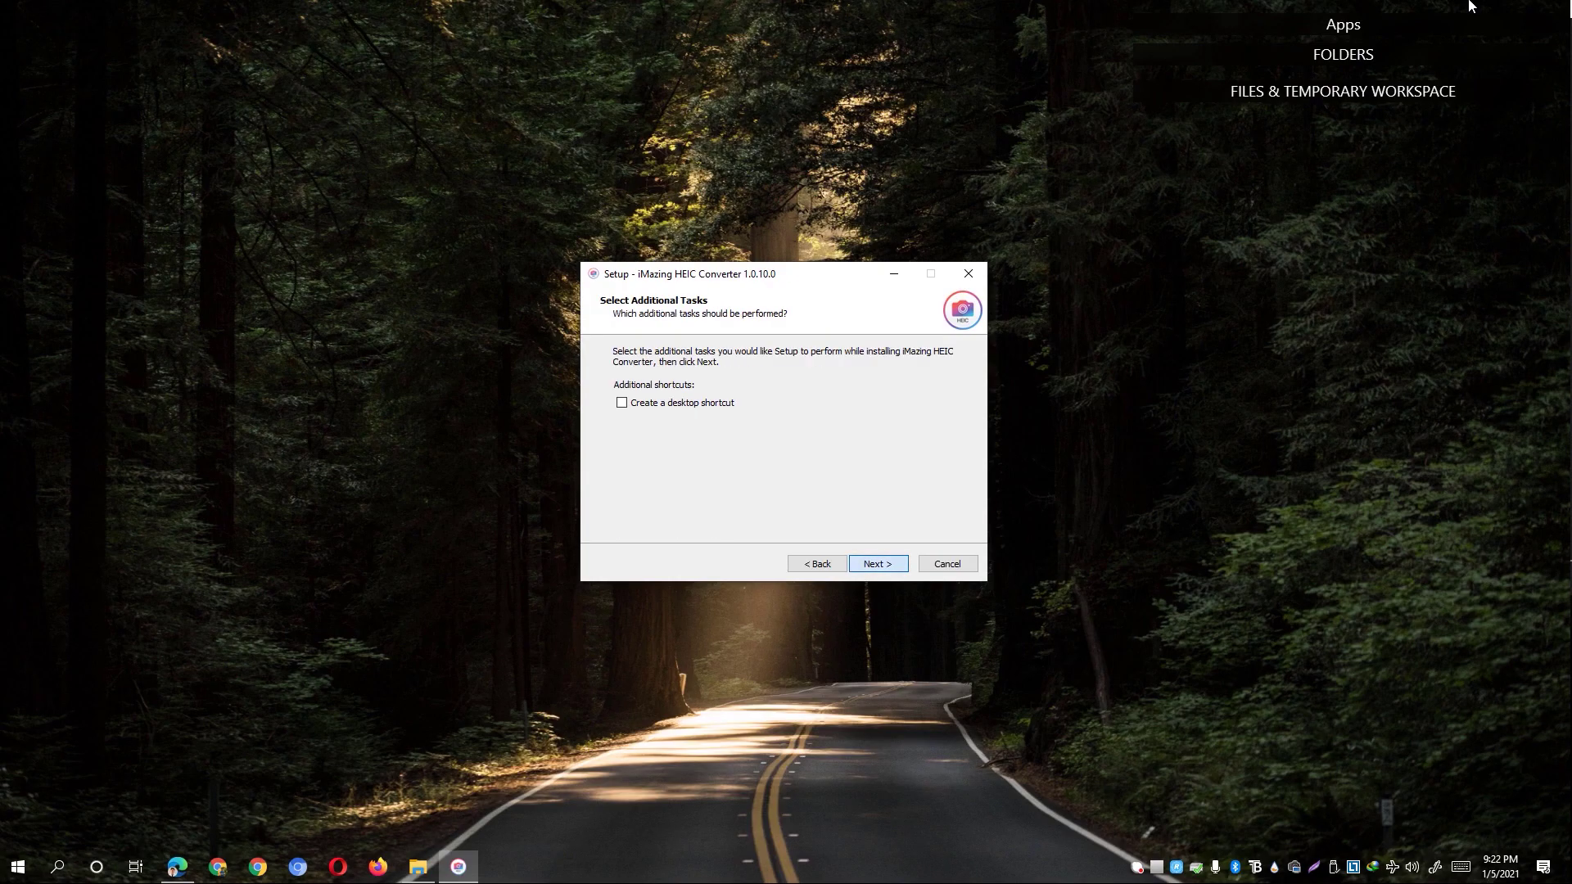
{"action": "key", "text": "Return"}
{"action": "key", "text": "Return"}
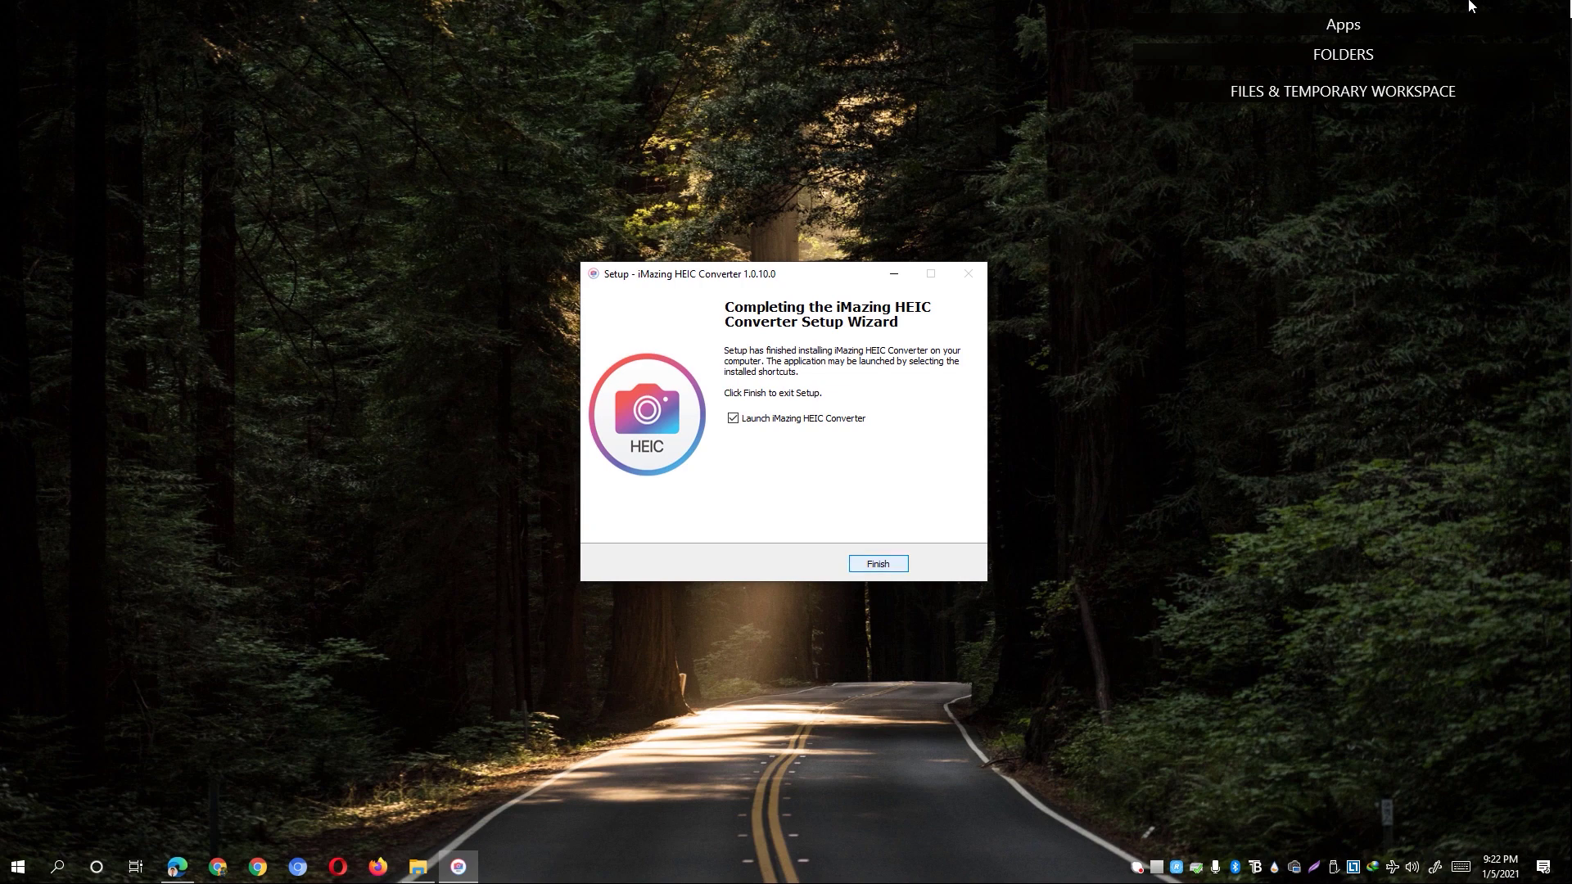
{"action": "key", "text": "Return"}
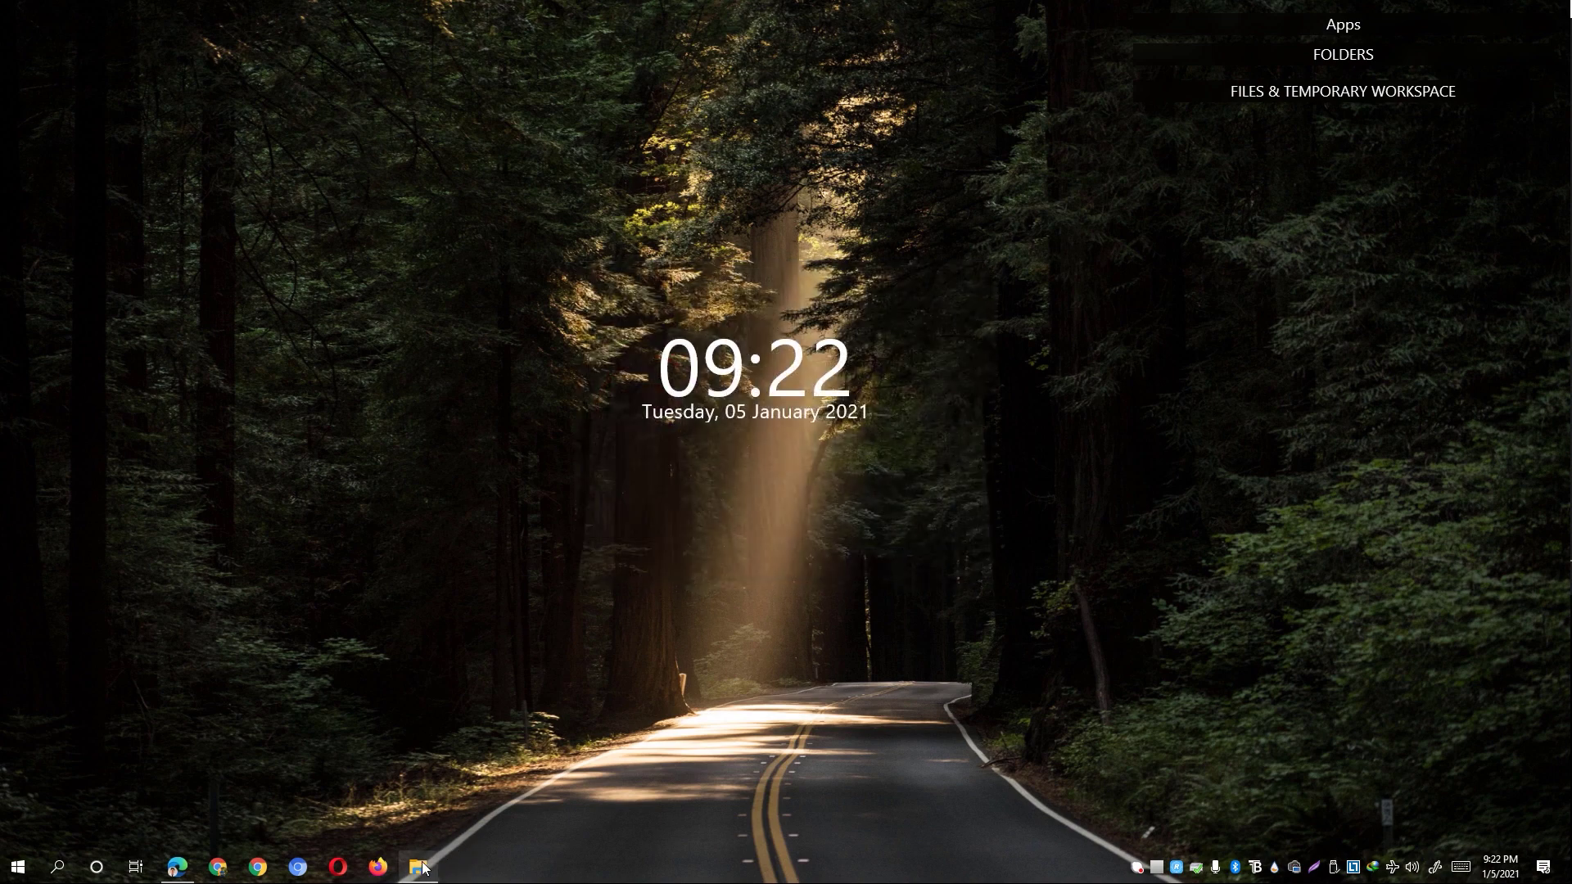
{"action": "left_click", "coordinate": [422, 869]}
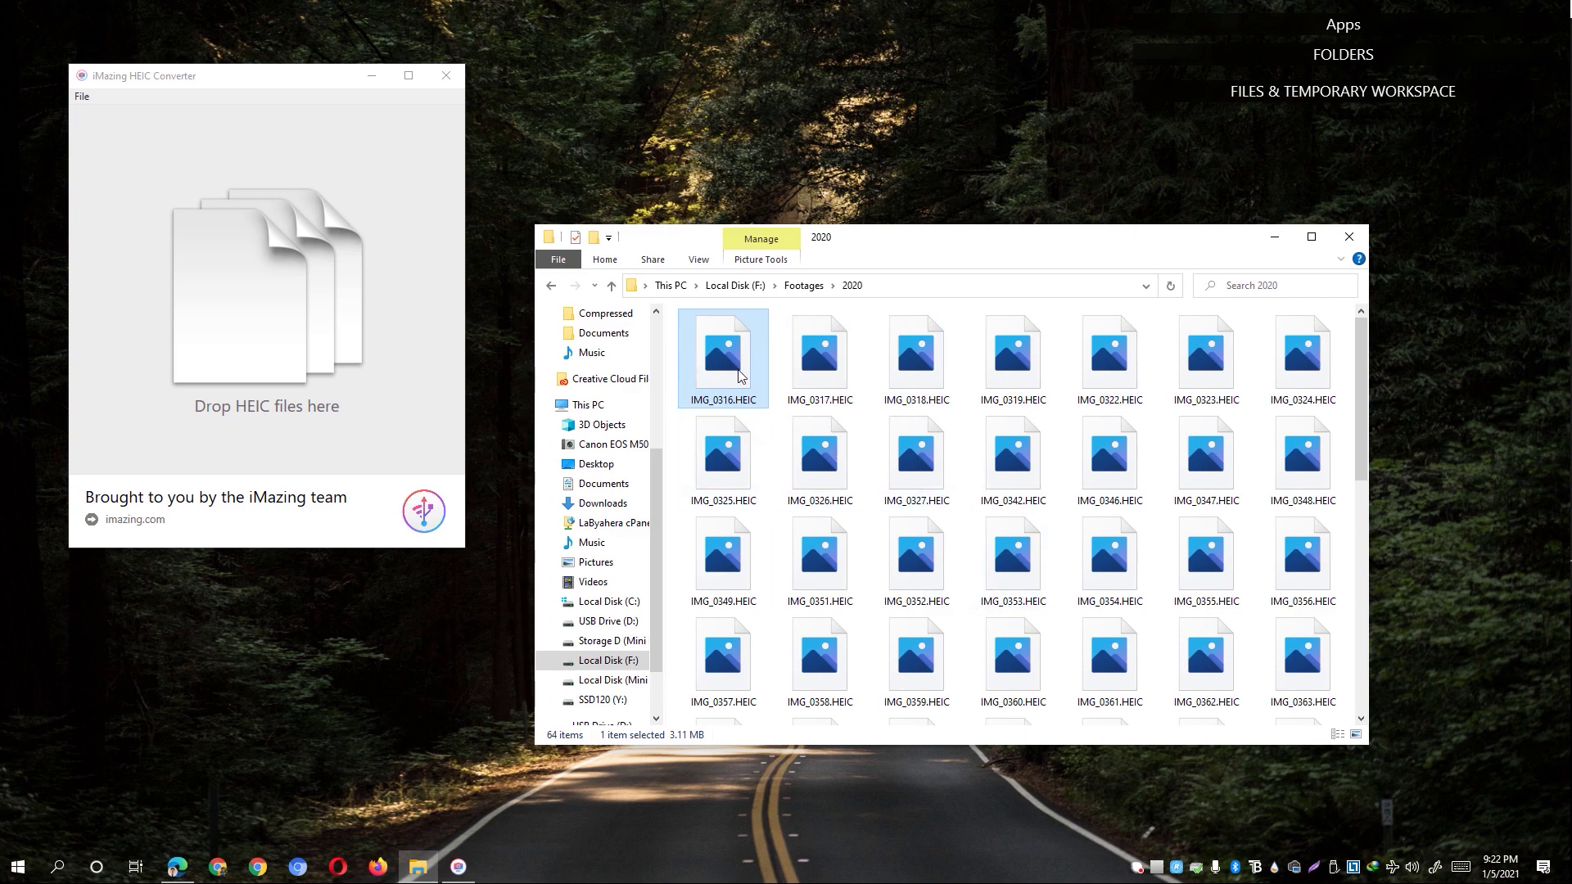
- Select all 64 photos in Footages\2020 and drag them onto the converter's drop area
{"action": "key", "text": "ctrl+a"}
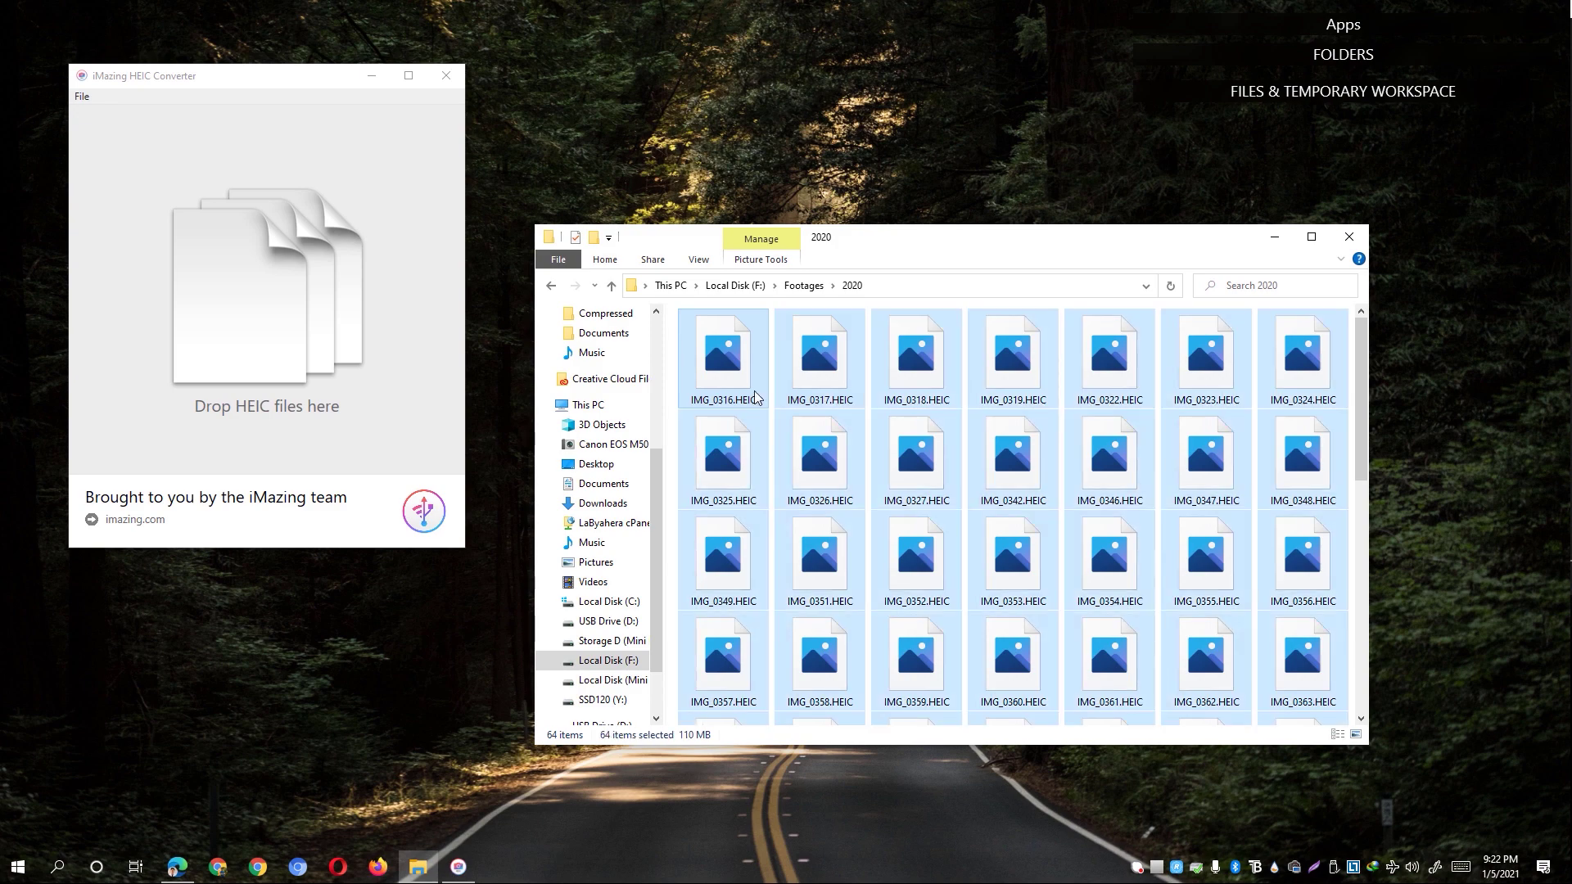
{"action": "left_click", "coordinate": [756, 396]}
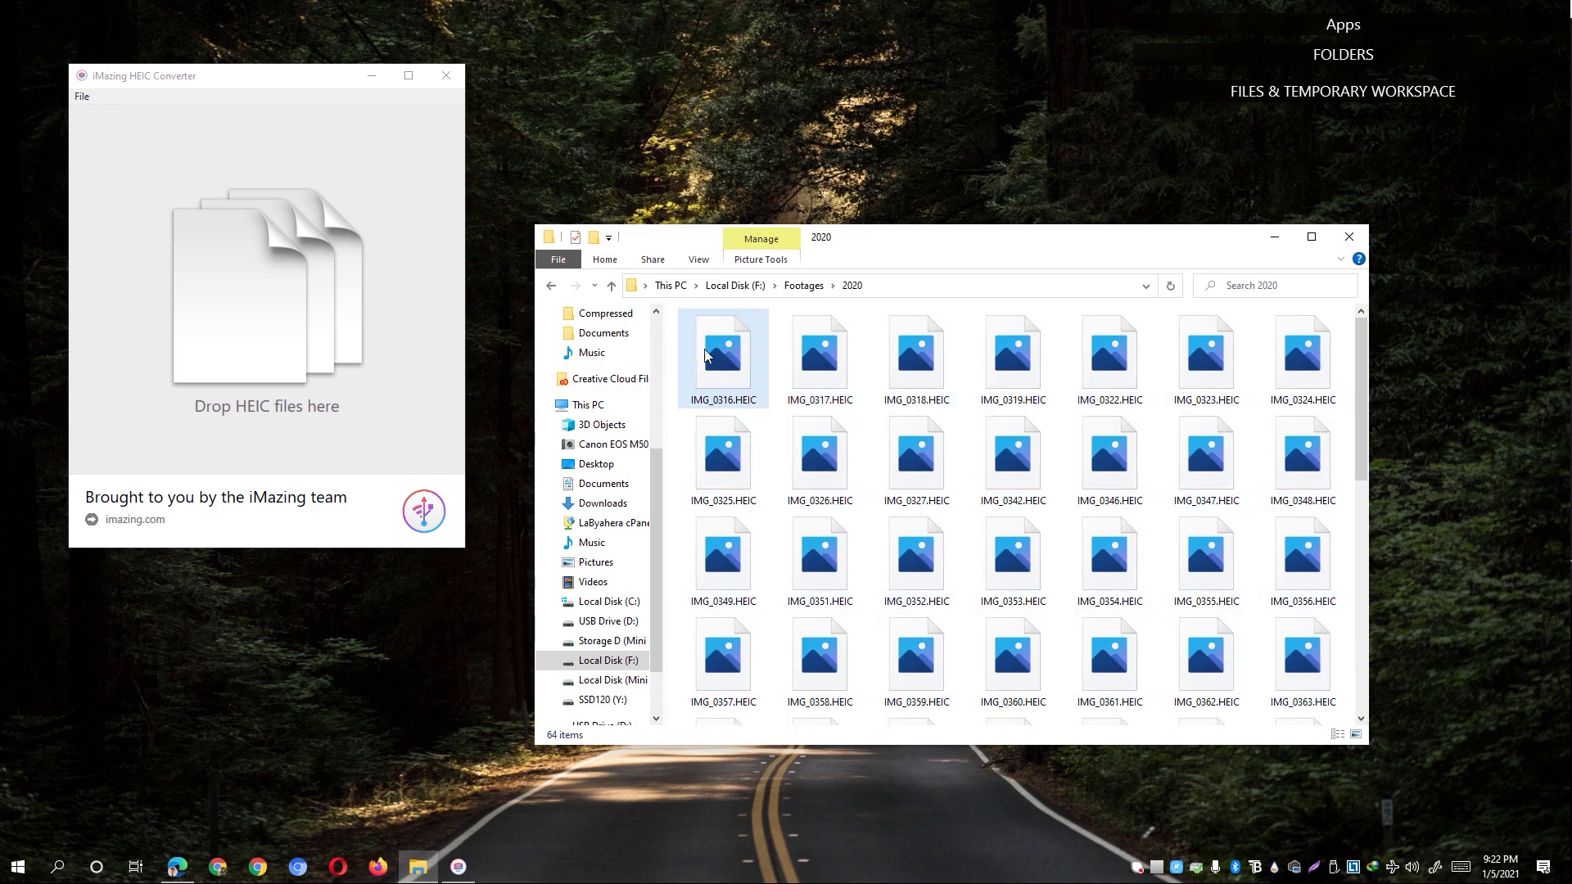
{"action": "mouse_move", "coordinate": [756, 397]}
{"action": "left_mouse_down"}
{"action": "mouse_move", "coordinate": [1006, 577]}
{"action": "mouse_move", "coordinate": [1005, 552]}
{"action": "left_mouse_up"}
{"action": "scroll", "coordinate": [958, 541], "scroll_direction": "up", "scroll_amount": 2}
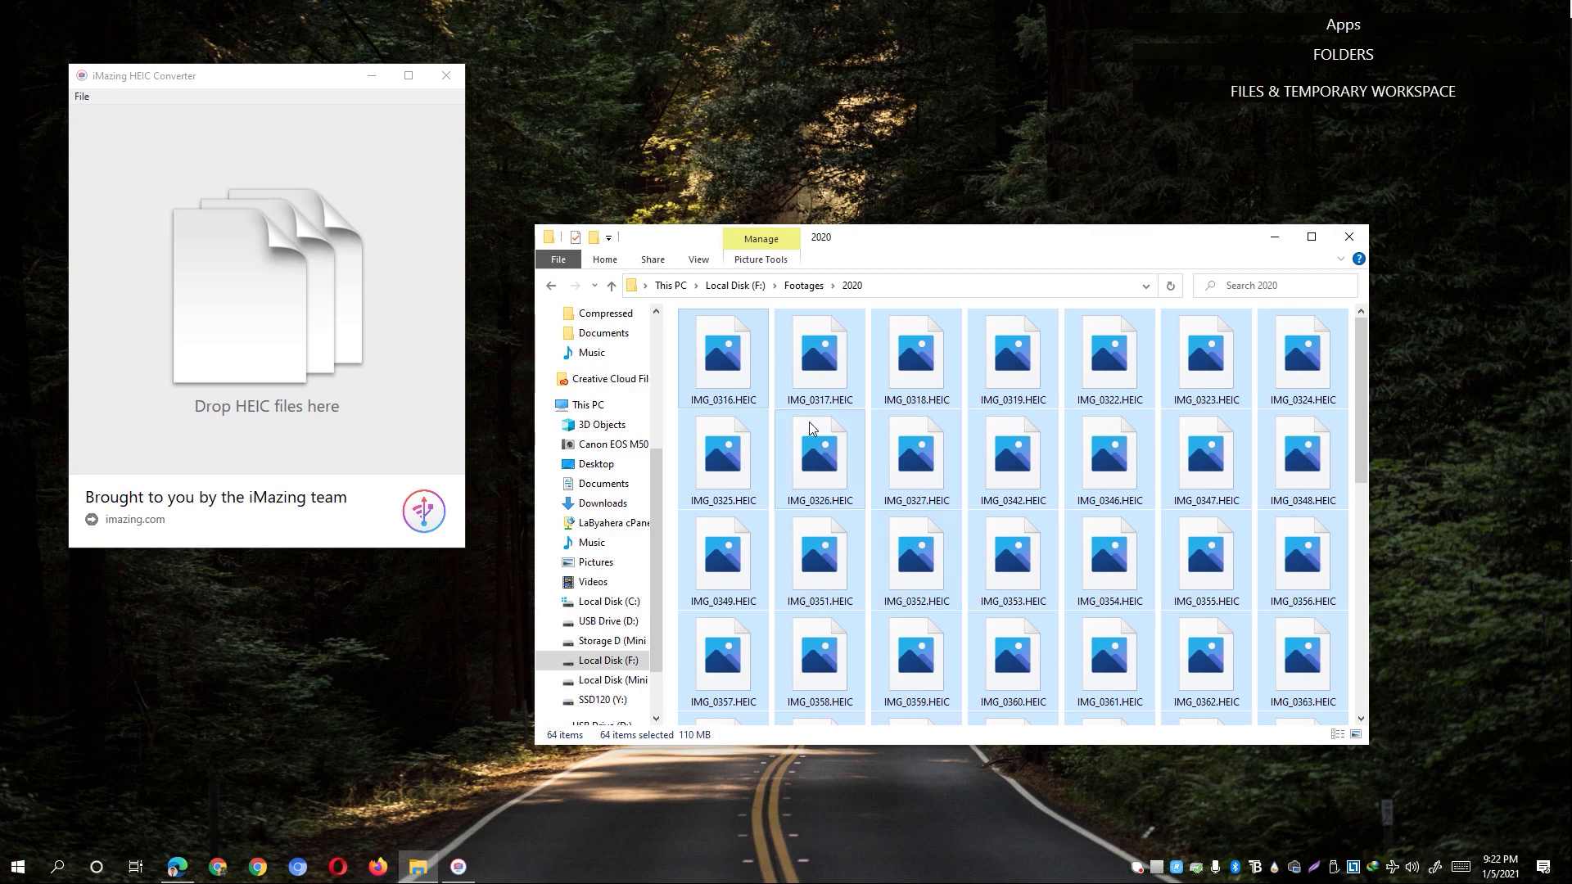
{"action": "left_click_drag", "start_coordinate": [764, 405], "coordinate": [314, 286]}
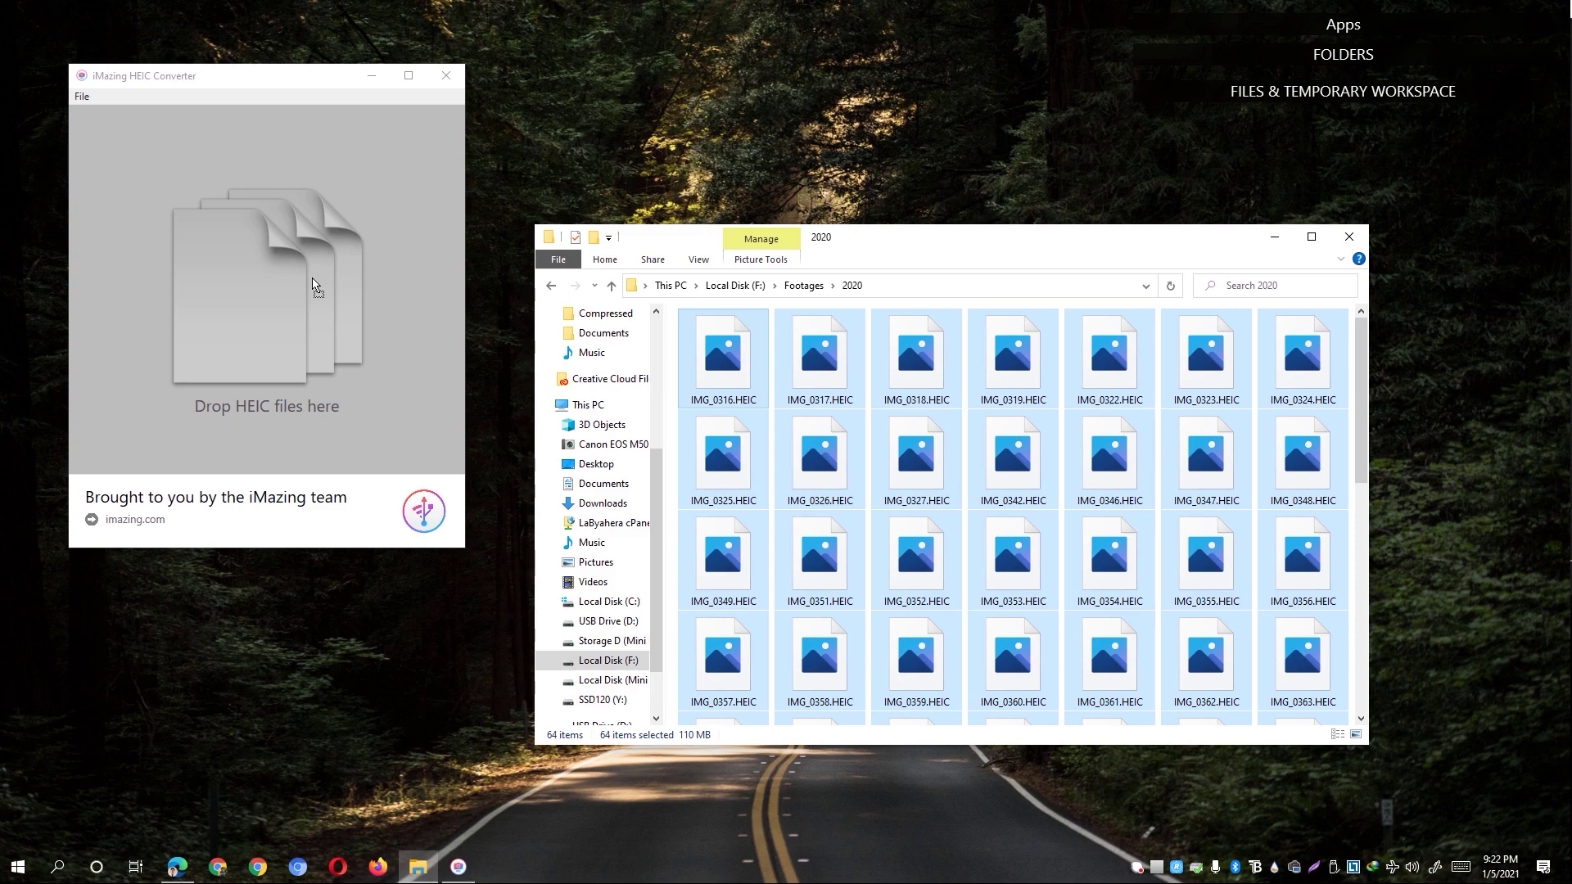
{"action": "left_click_drag", "start_coordinate": [315, 286], "coordinate": [339, 150]}
{"action": "left_click", "coordinate": [452, 131]}
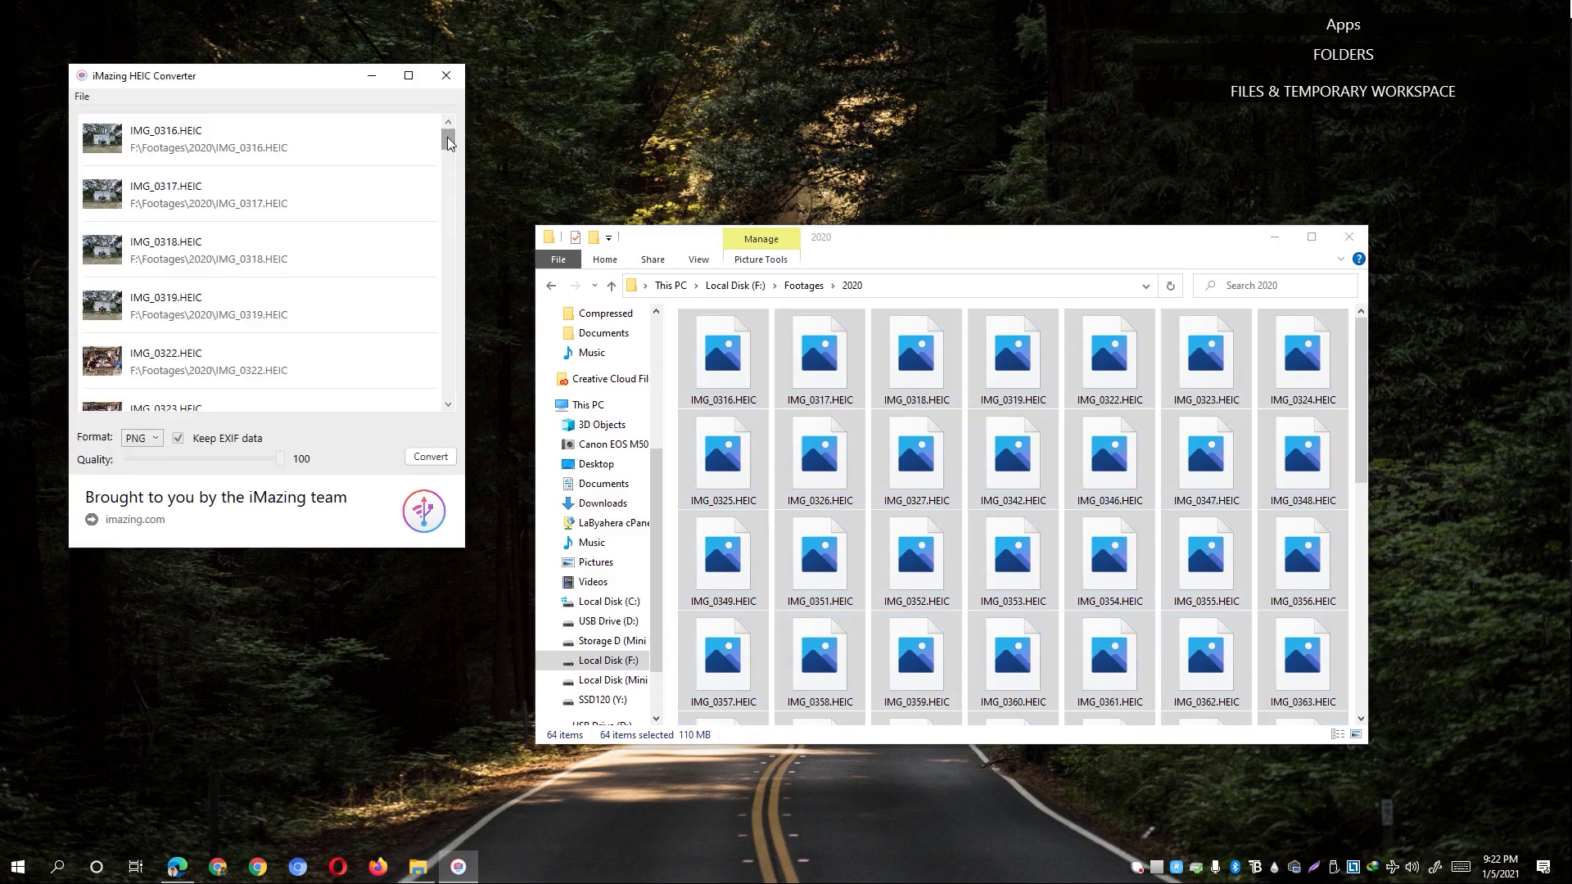
{"action": "left_click_drag", "start_coordinate": [450, 150], "coordinate": [450, 387]}
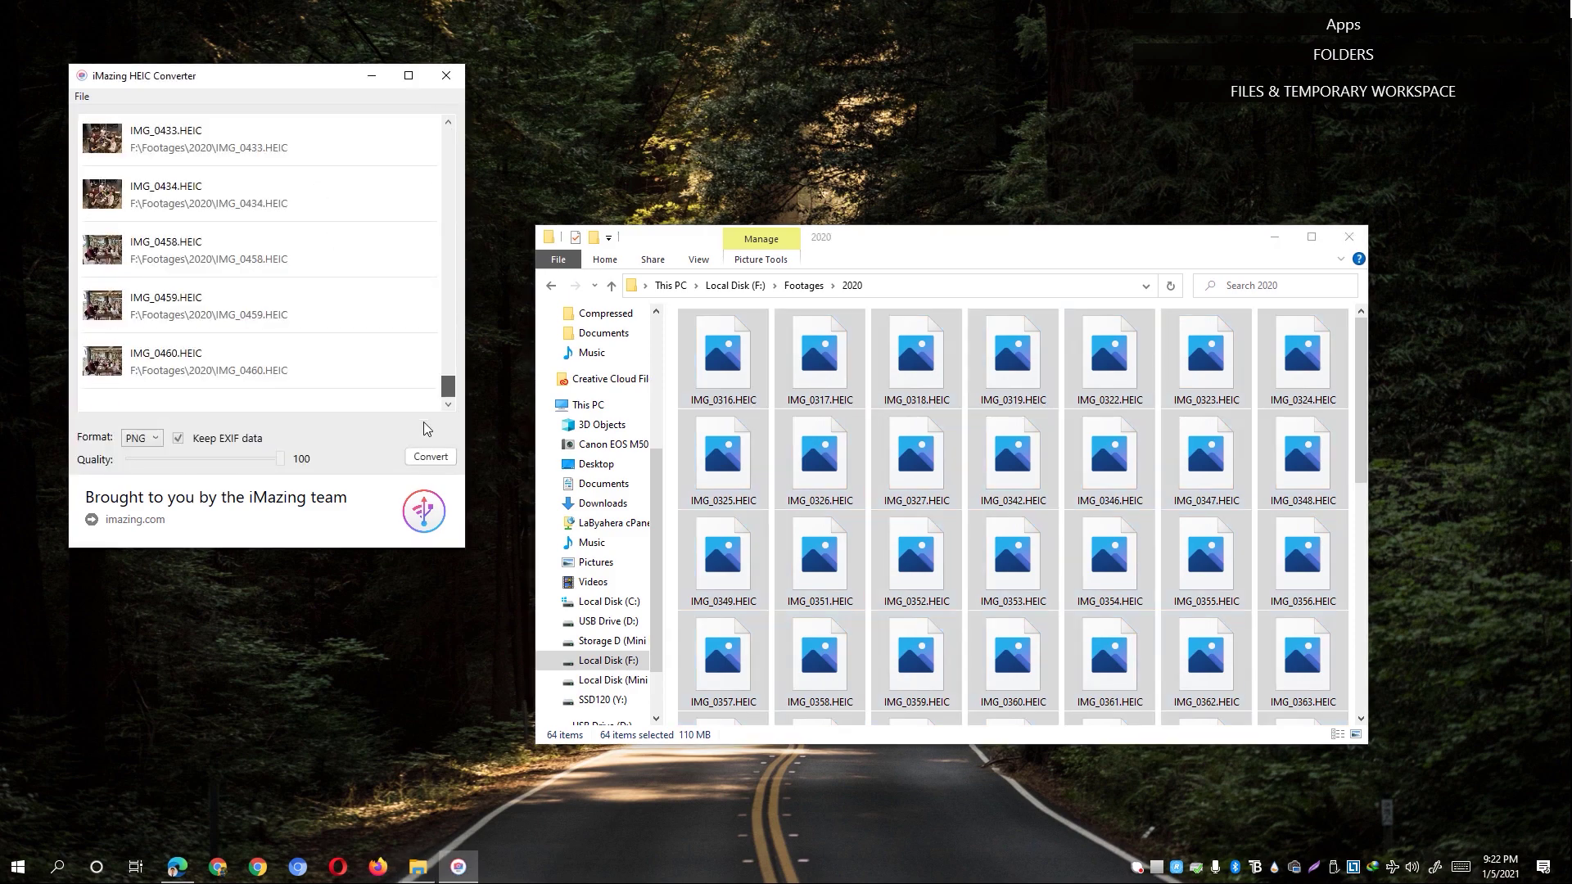
{"action": "left_click", "coordinate": [138, 439]}
{"action": "left_click", "coordinate": [144, 478]}
{"action": "left_click", "coordinate": [135, 439]}
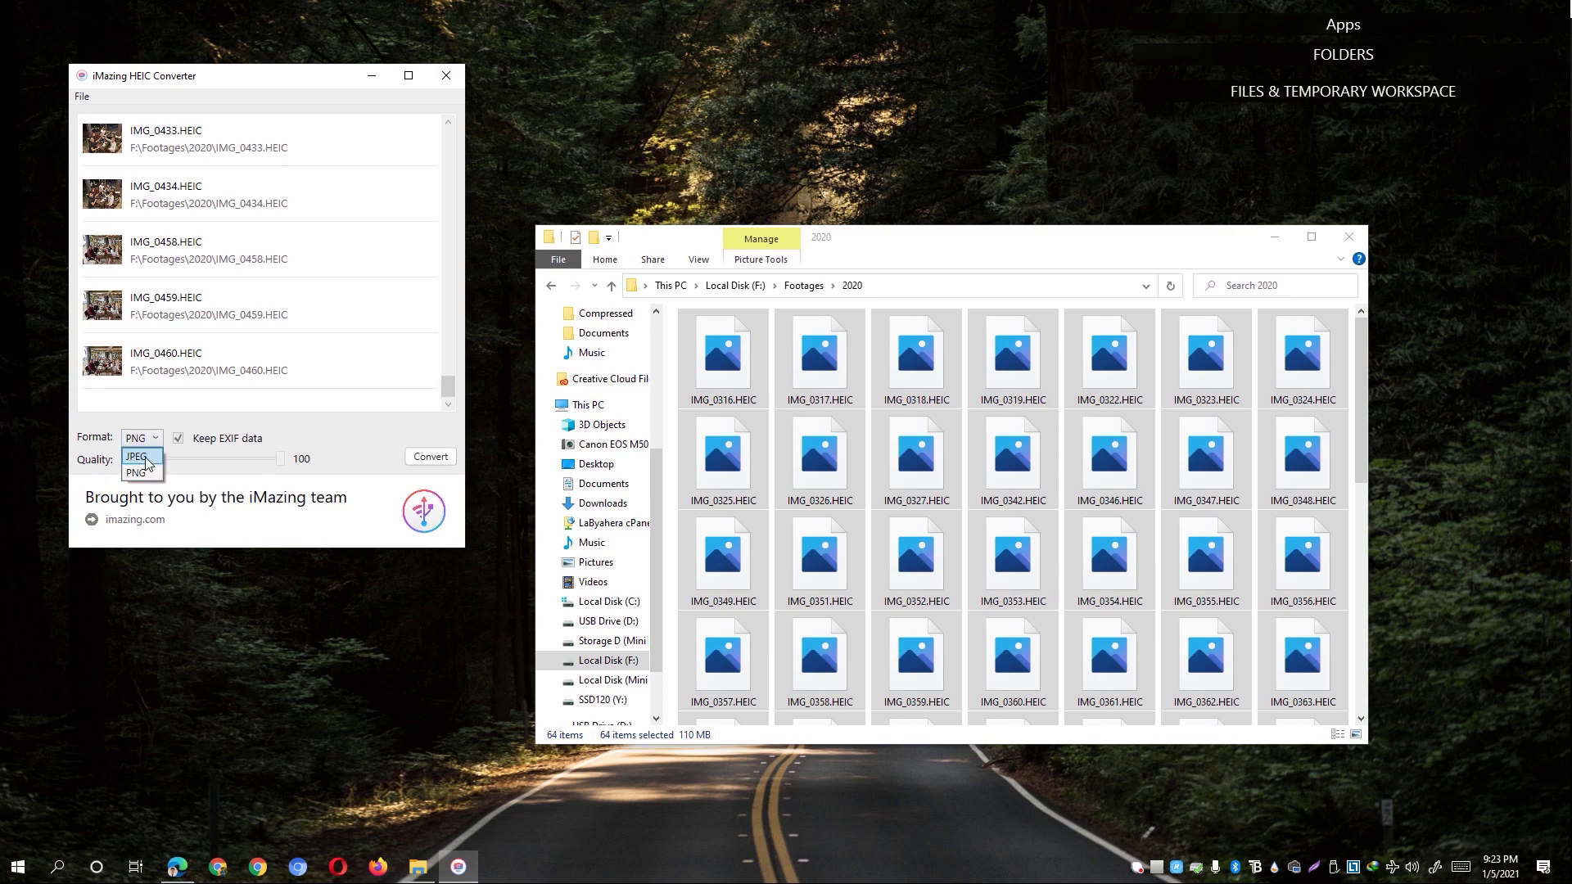
{"action": "left_click_drag", "start_coordinate": [280, 459], "coordinate": [273, 461]}
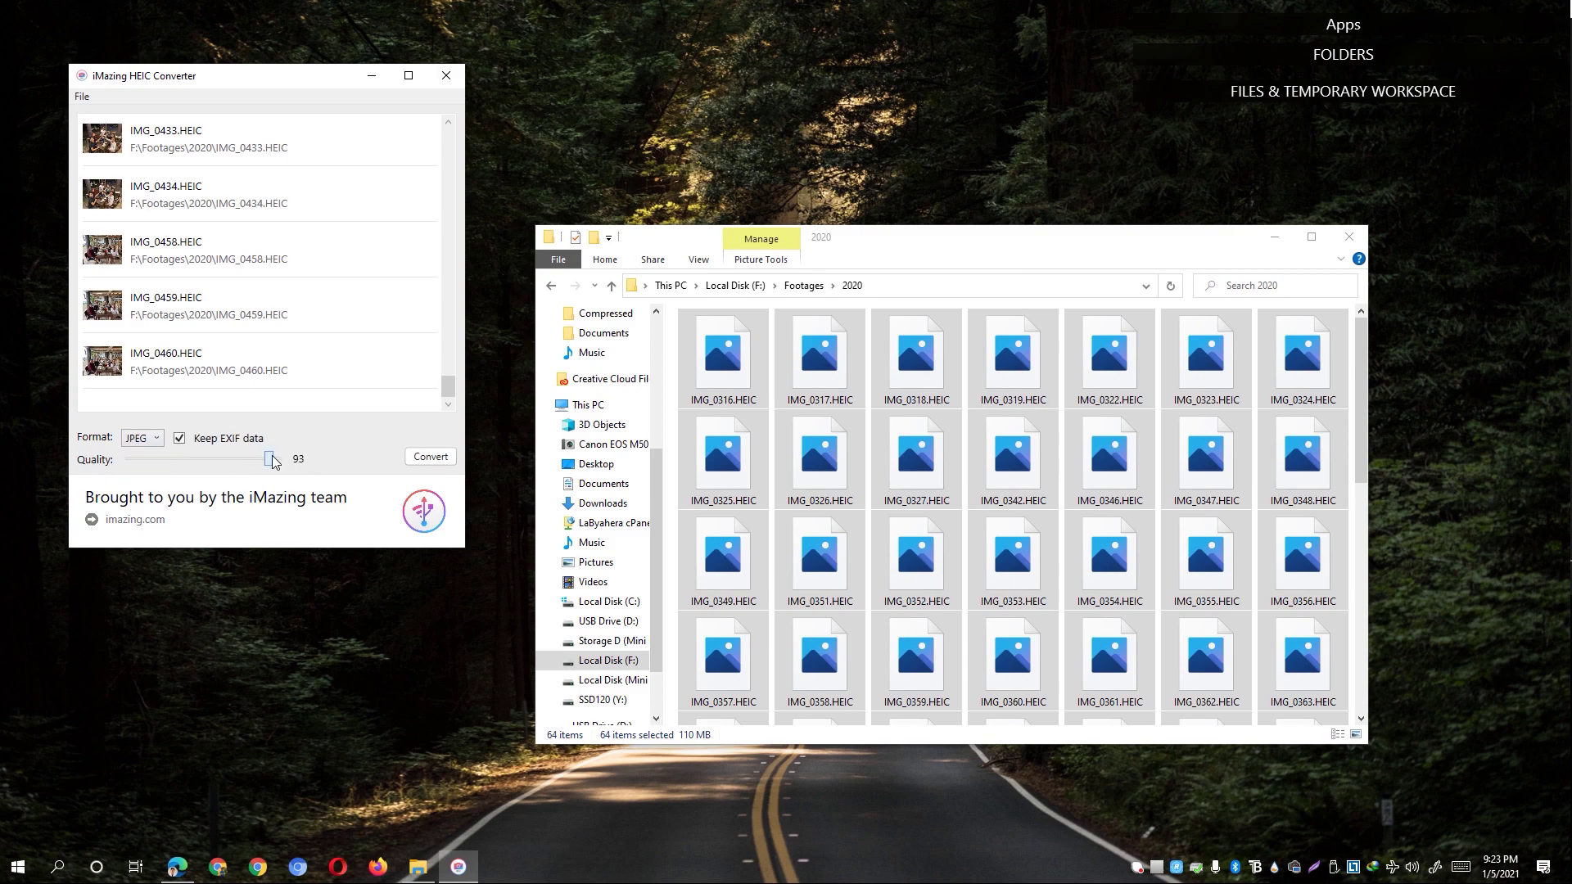
{"action": "left_click", "coordinate": [158, 446]}
{"action": "left_click", "coordinate": [156, 475]}
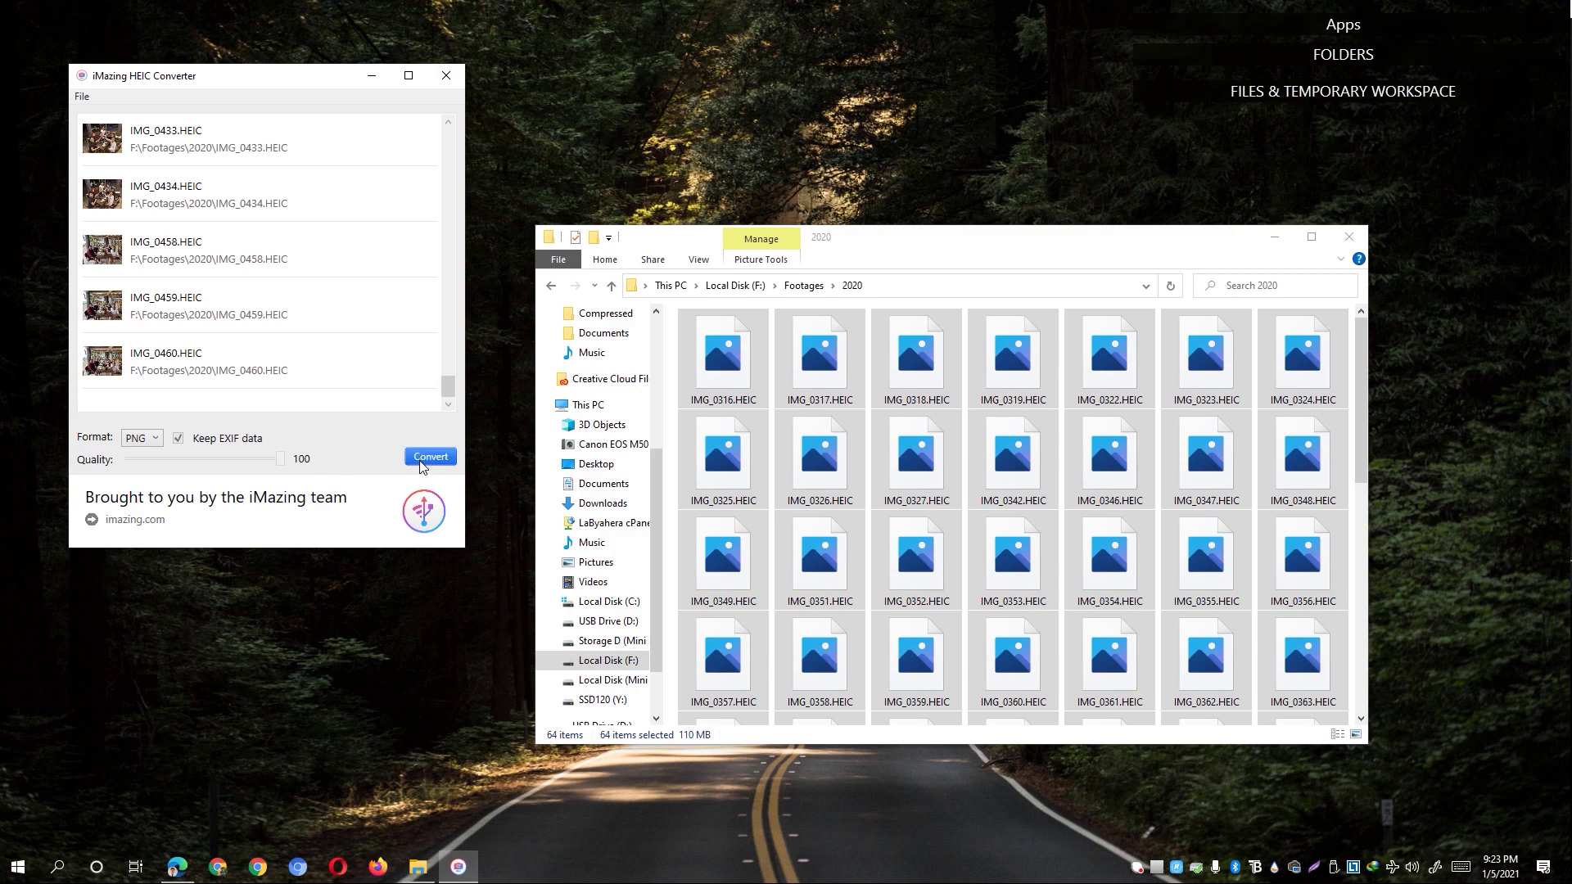
{"action": "left_click", "coordinate": [421, 459]}
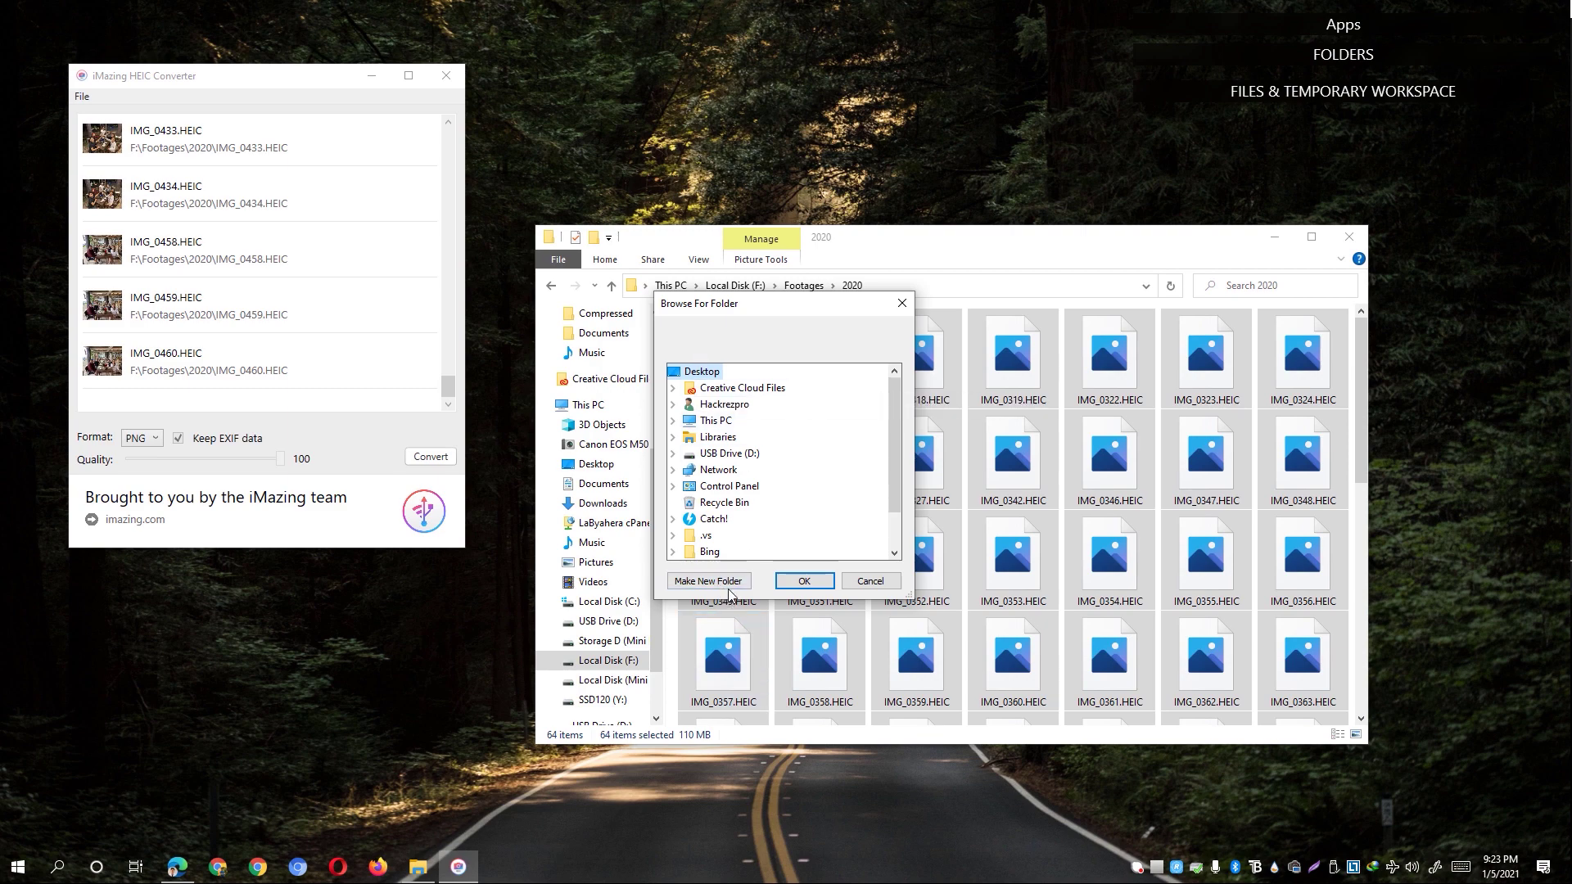
- Create a new destination folder named HEIC and confirm it for the PNG output
{"action": "left_click", "coordinate": [727, 584]}
{"action": "type", "text": "HE"}
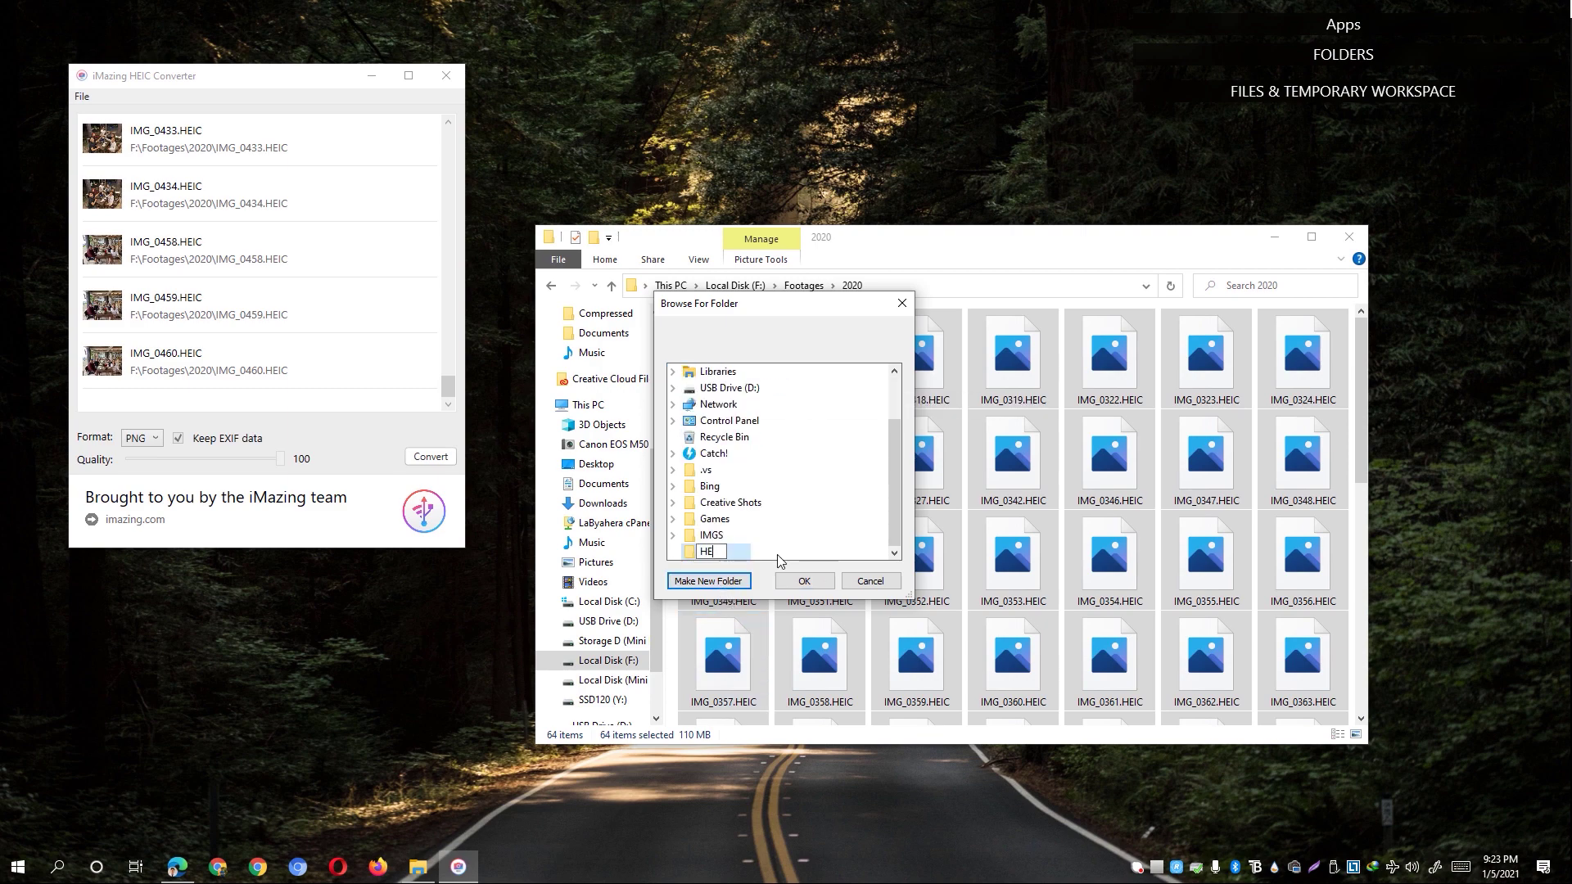
{"action": "type", "text": "IC"}
{"action": "key", "text": "Return"}
{"action": "left_click", "coordinate": [828, 583]}
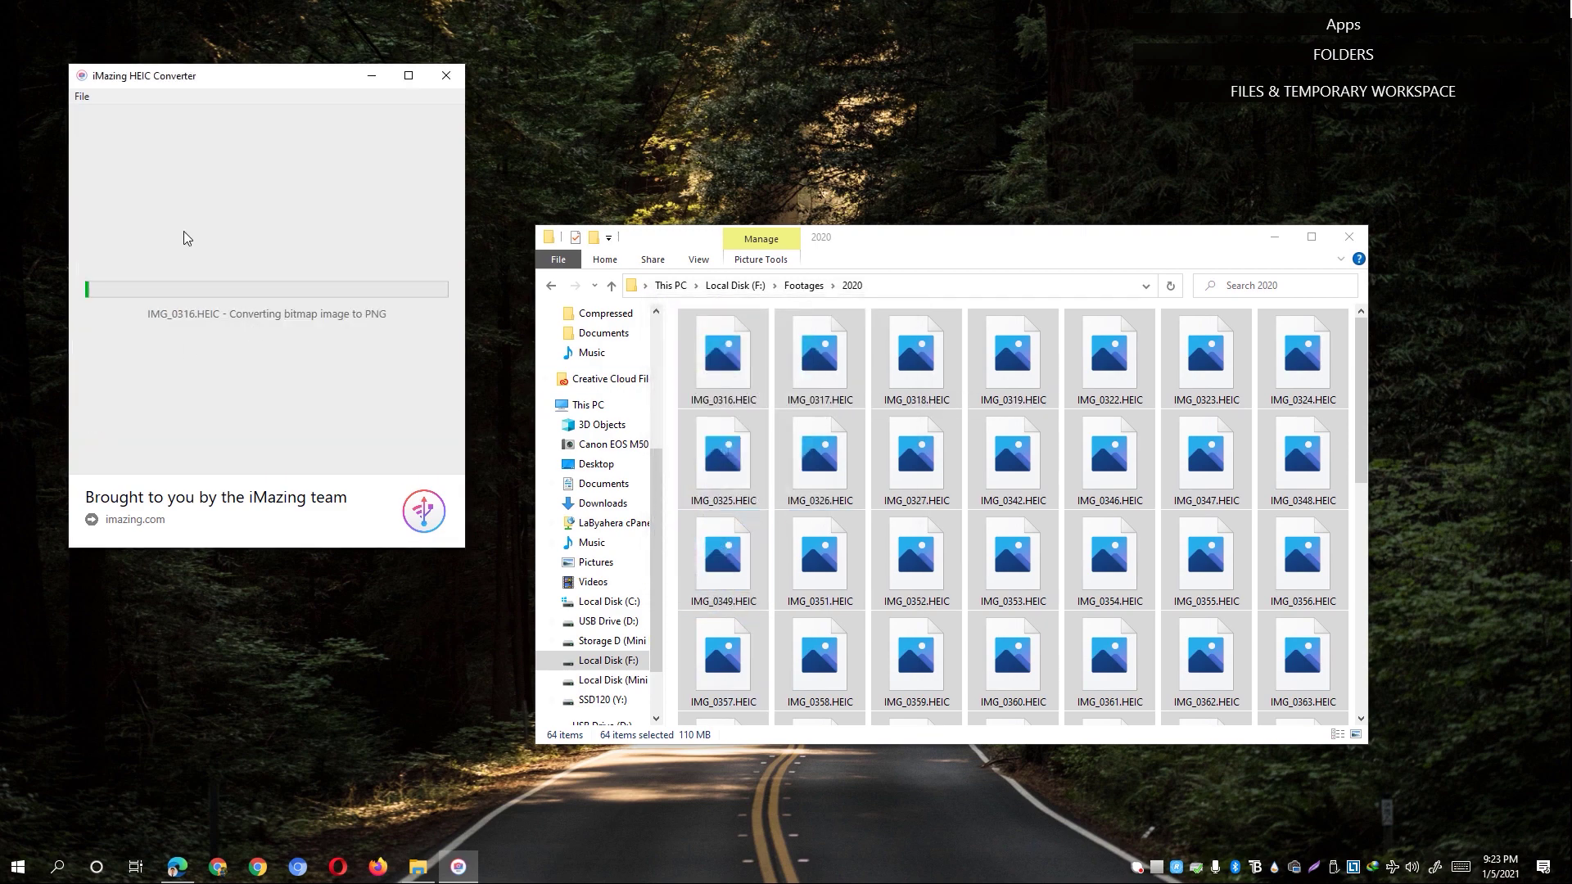